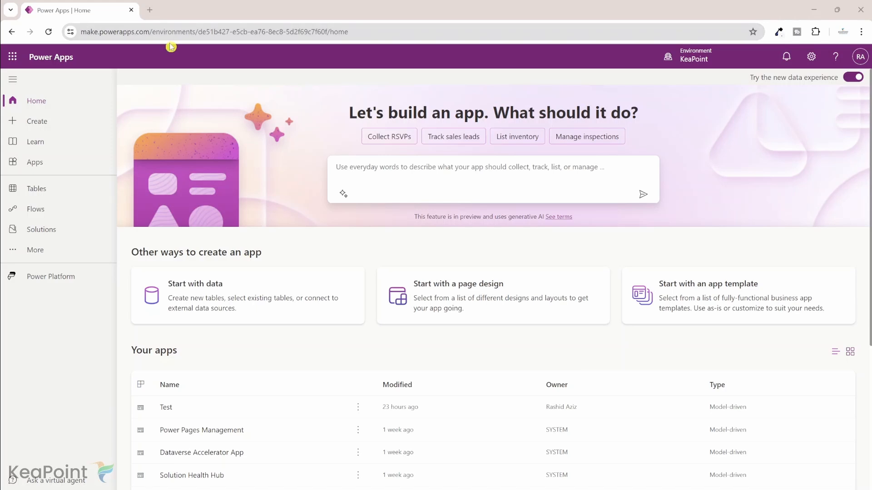
- Open the Power Platform admin center from the Power Apps settings and display its list of environments
click(684, 65)
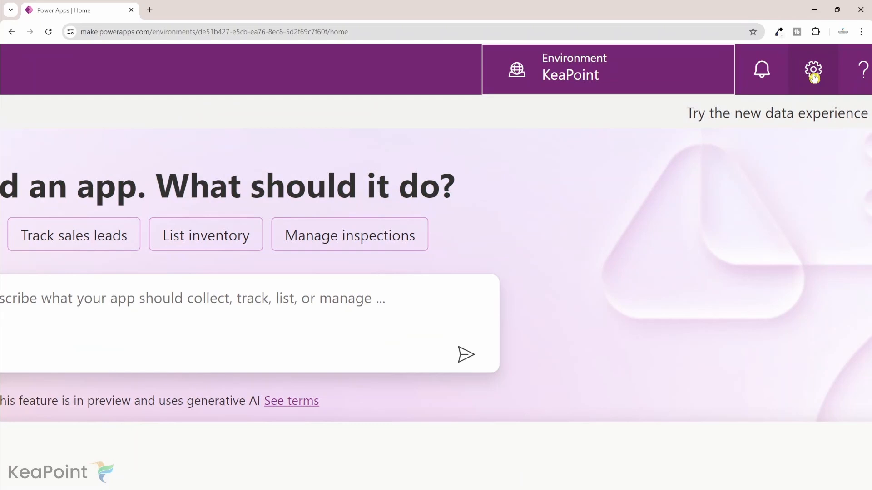
click(813, 78)
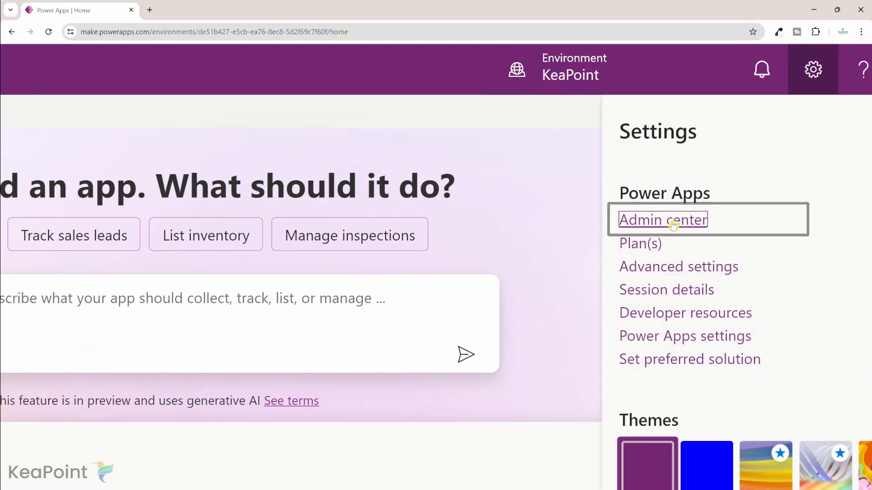
click(672, 225)
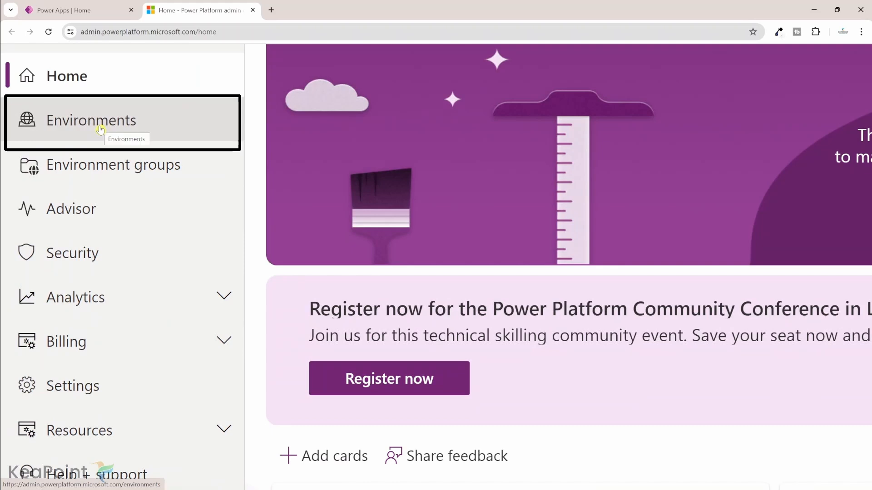
click(100, 129)
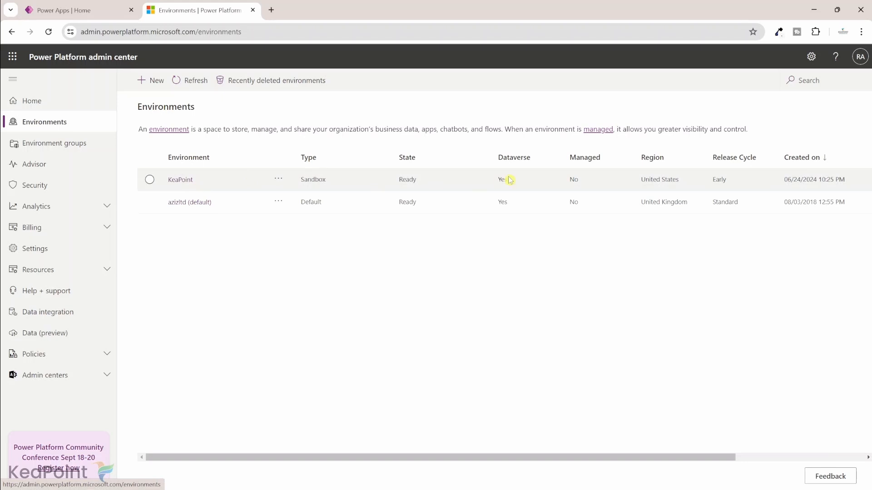
mouse_move(739, 166)
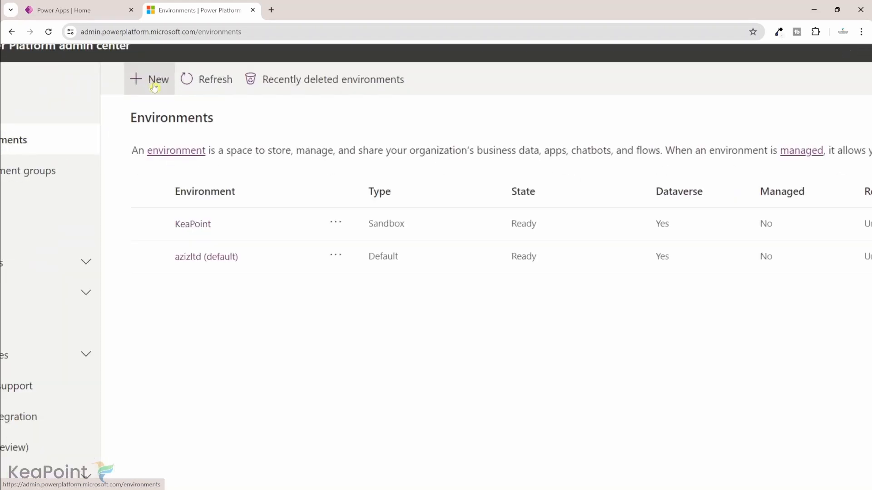
- Start a new environment named "test" with its group set to None
click(154, 87)
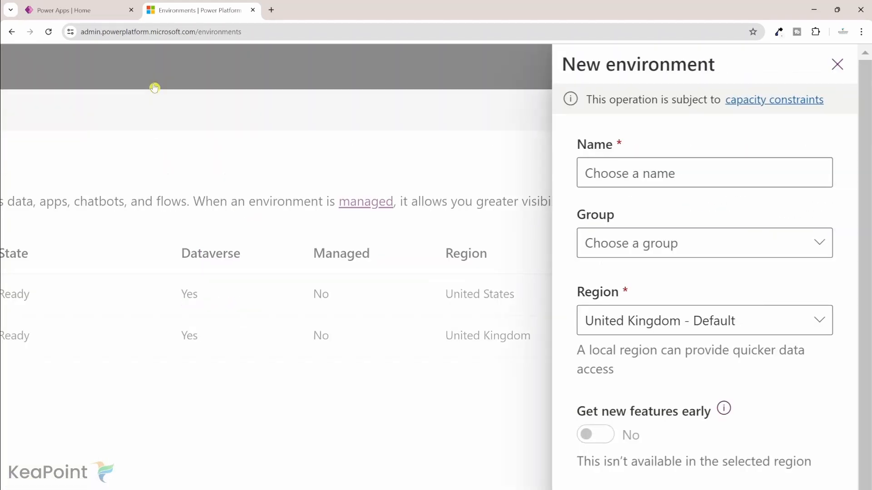
click(612, 169)
text(test)
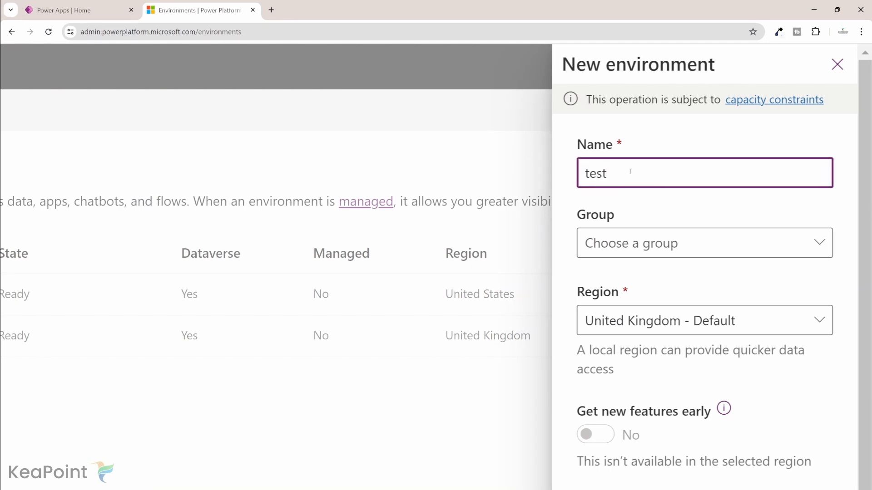
click(638, 243)
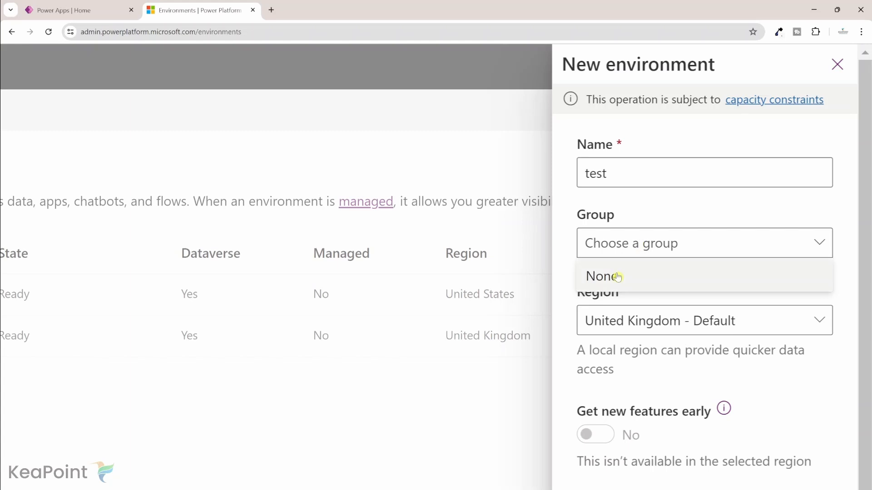
click(618, 277)
- Set the new environment's region to United States and enable getting new features early
scroll(615, 279, down, 1)
scroll(701, 183, down, 3)
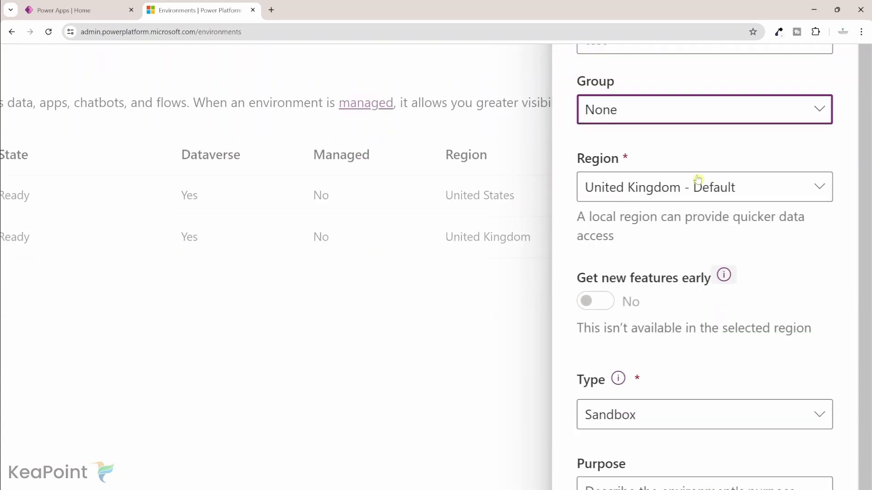
scroll(700, 191, down, 2)
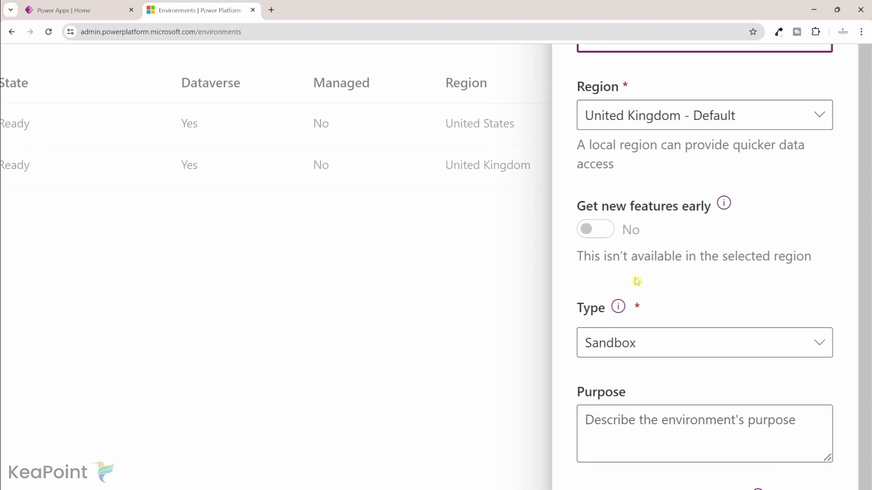
scroll(636, 280, up, 1)
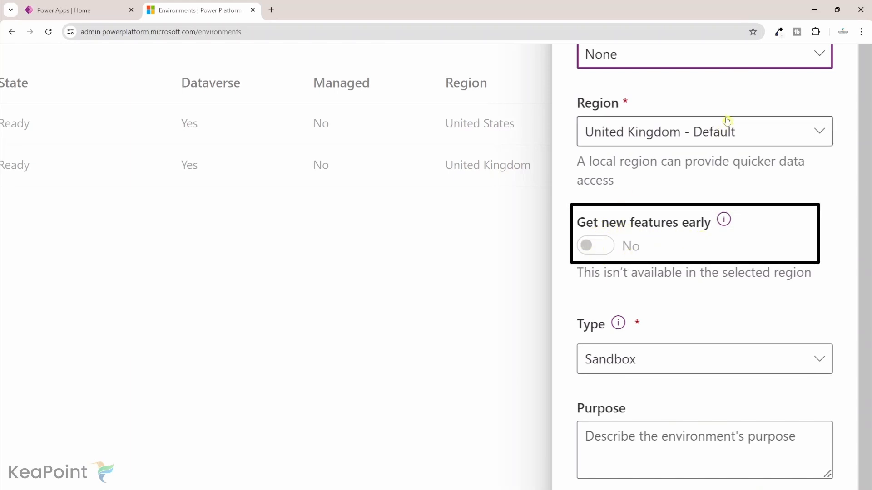
click(725, 134)
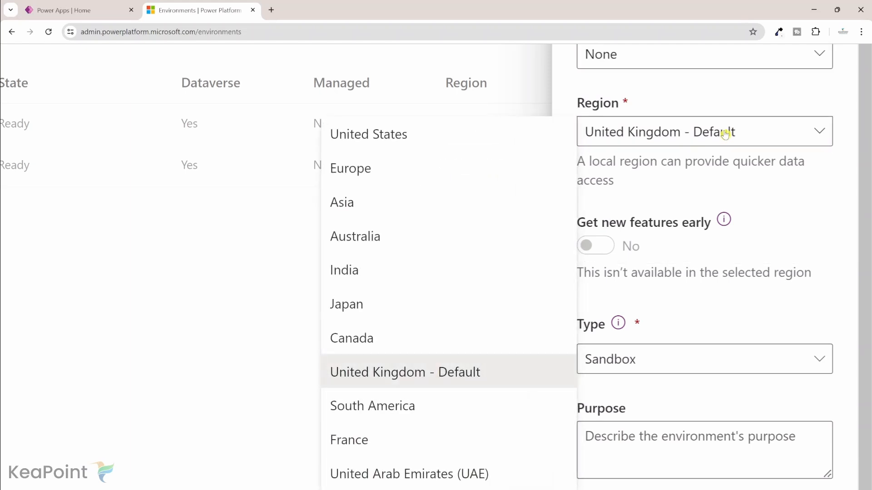
click(408, 142)
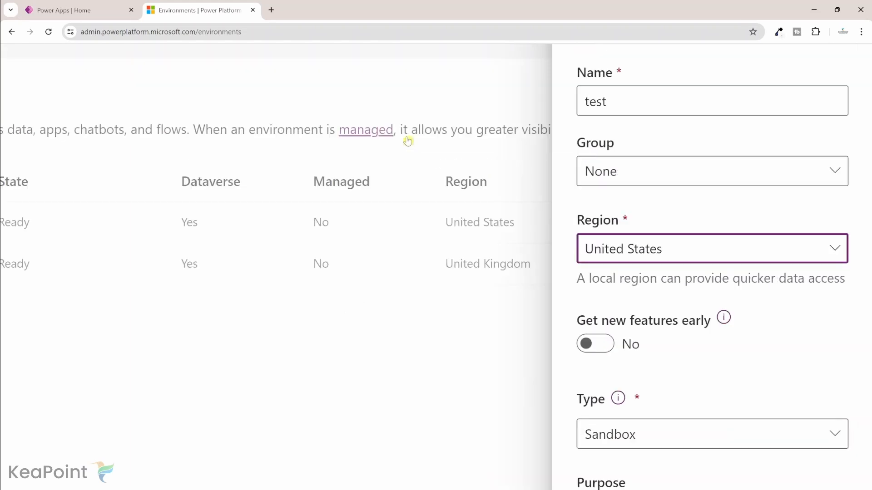
scroll(608, 255, down, 2)
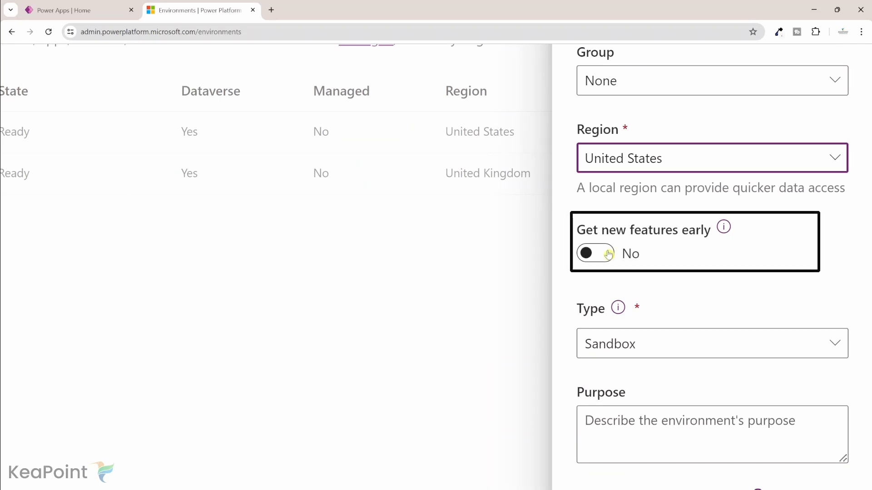
click(609, 255)
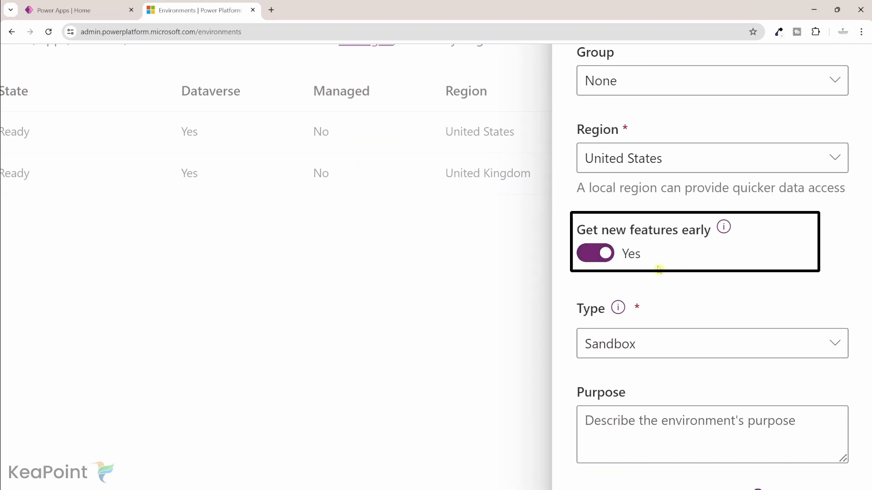
- Review the available environment types and remaining options, leaving Sandbox selected, and discard the new environment without saving
scroll(659, 269, down, 2)
click(658, 249)
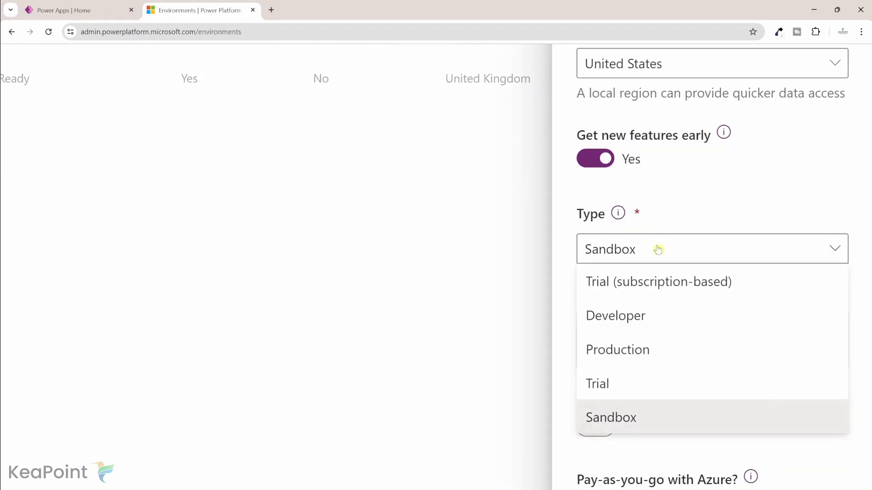
scroll(620, 286, down, 3)
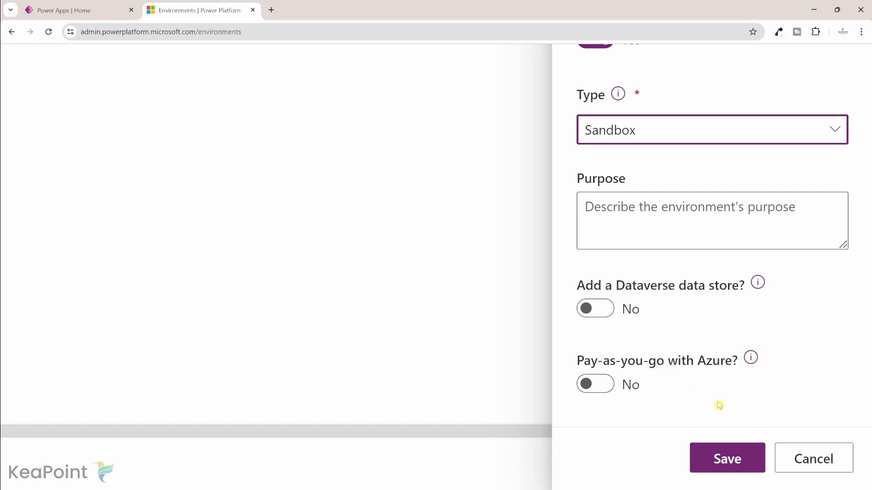
click(791, 455)
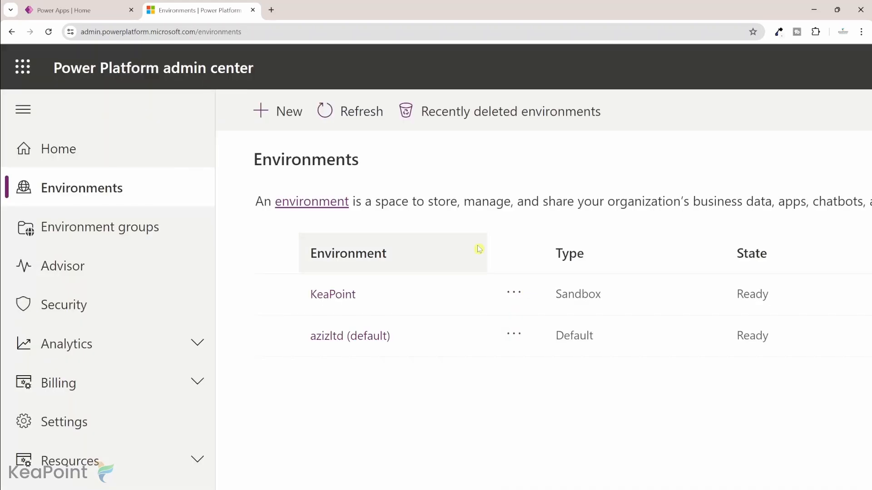
- Check the release cycle of the KeaPoint environment in the environments list
scroll(477, 249, down, 5)
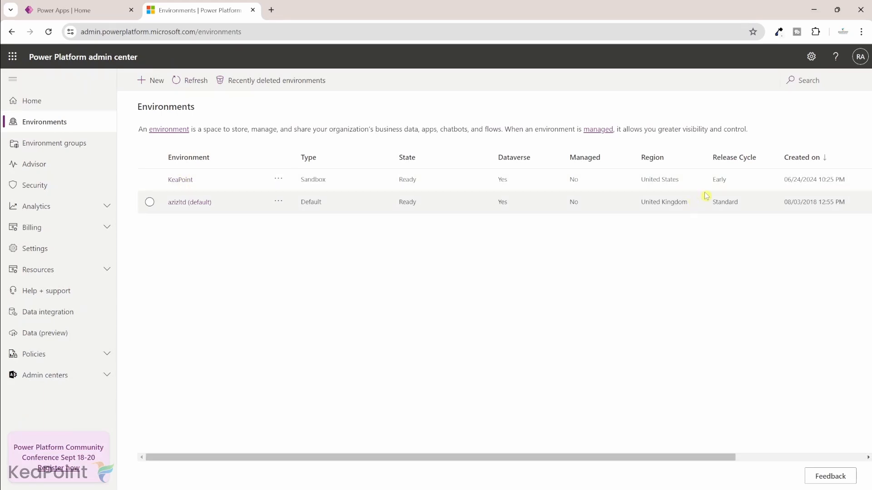
double_click(719, 180)
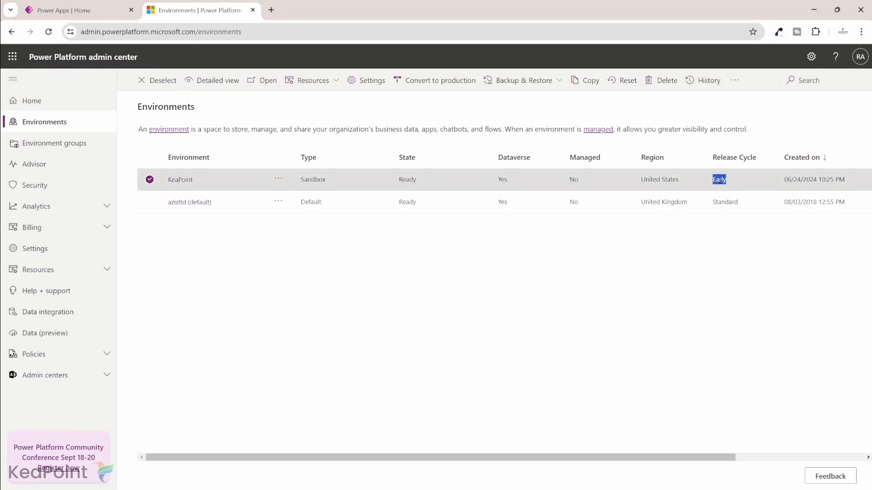
- Return to Power Apps and start a blank canvas app
click(94, 6)
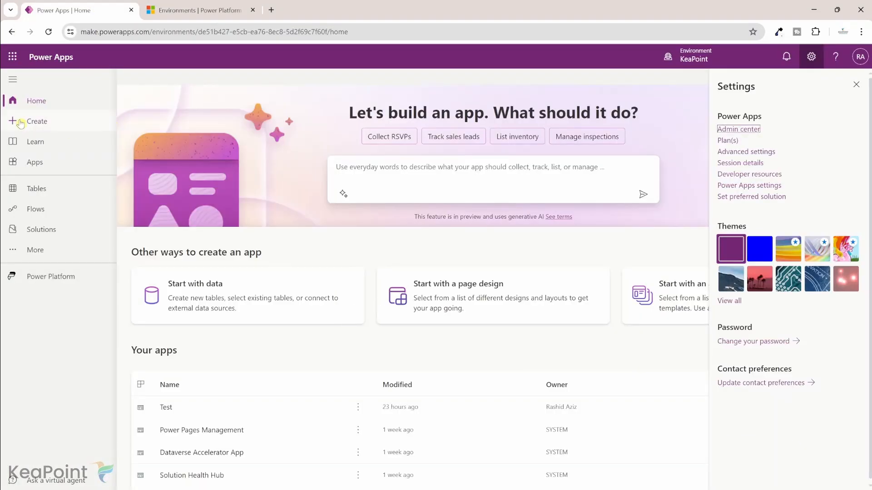
scroll(28, 126, up, 5)
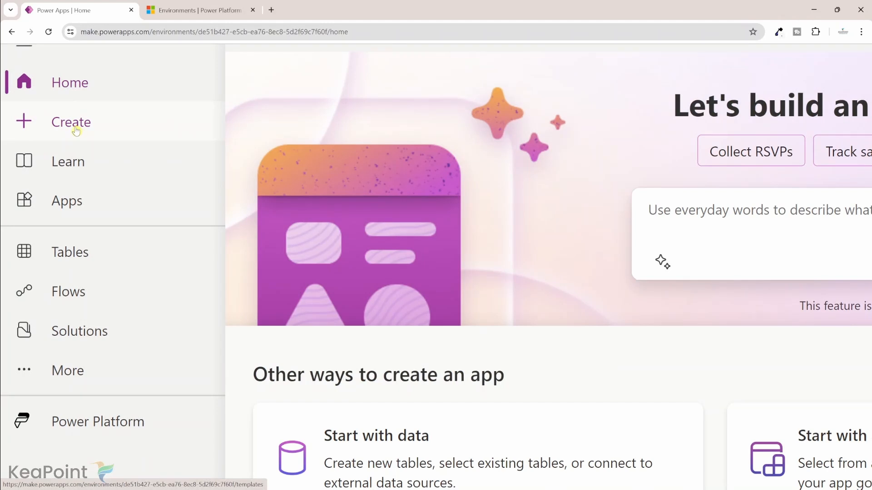
click(75, 132)
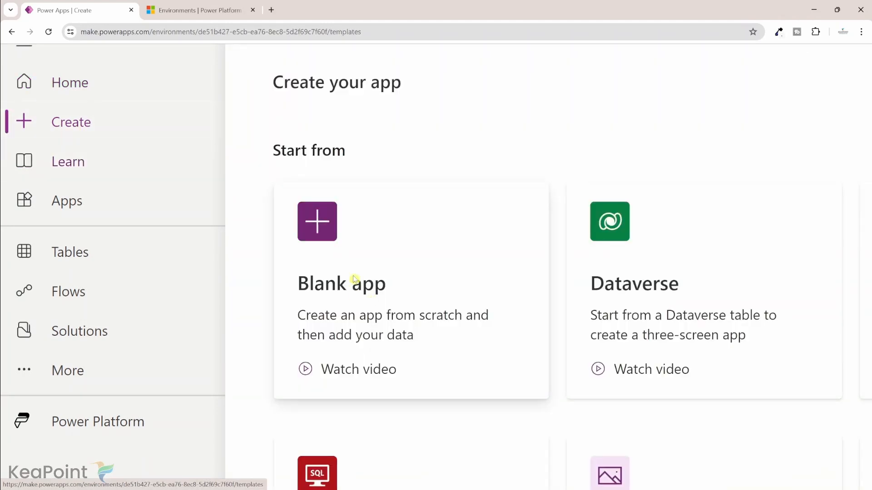
click(344, 292)
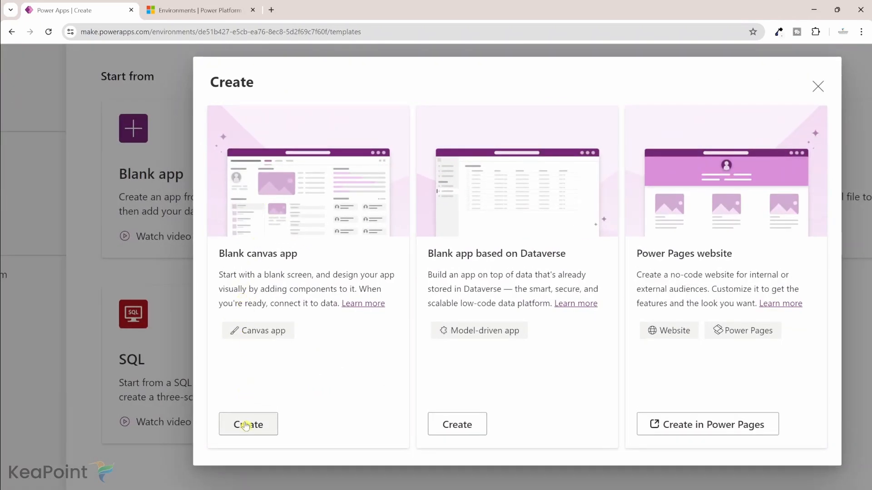
click(245, 425)
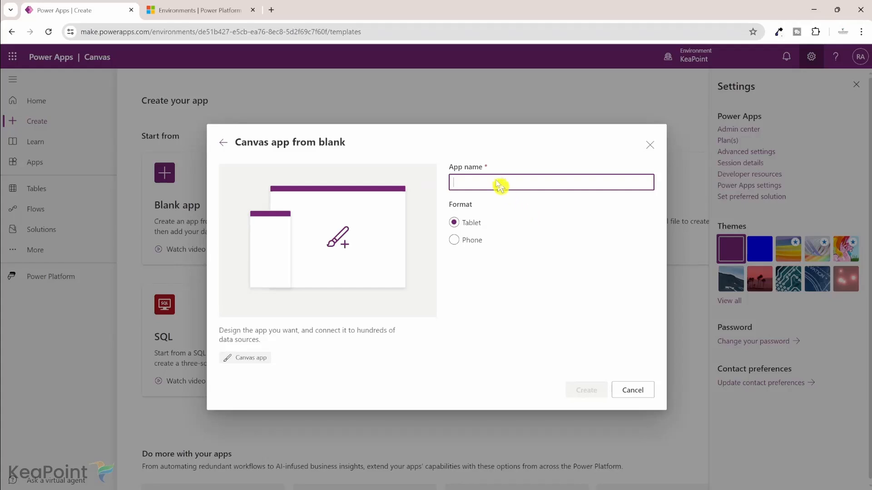
- Name the canvas app "Embed Stream Video" and create it in Tablet format
scroll(496, 178, up, 5)
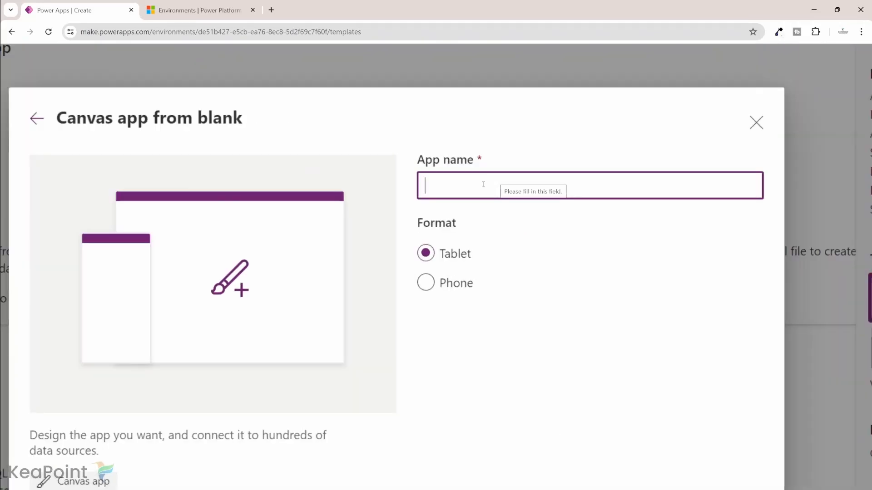
text(Embed Stream Video)
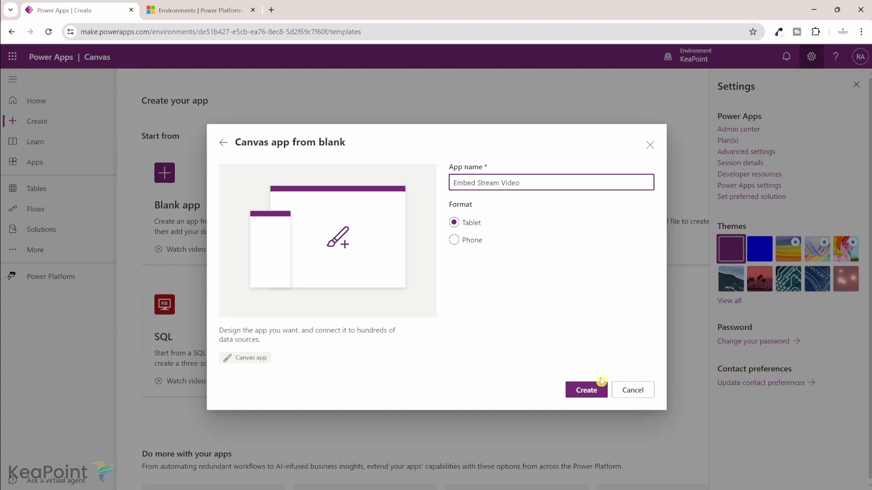
scroll(600, 378, up, 5)
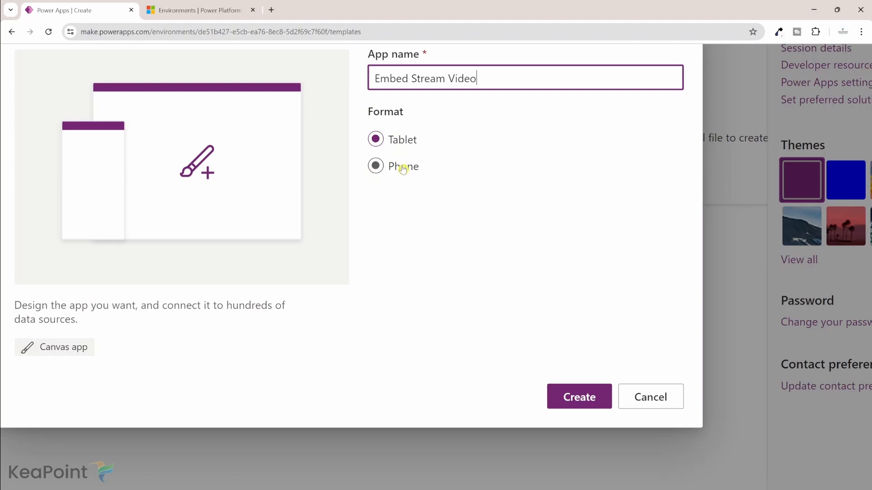
click(581, 402)
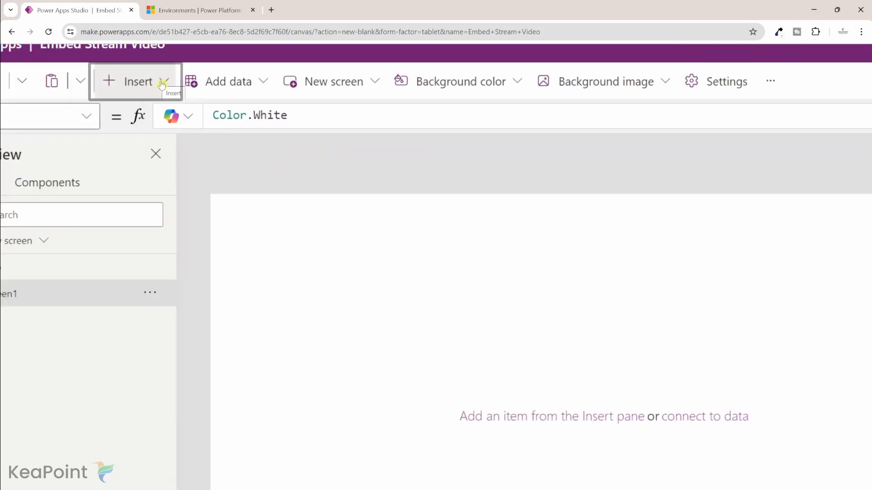
- Insert a Stream media control onto the app's blank screen
click(158, 83)
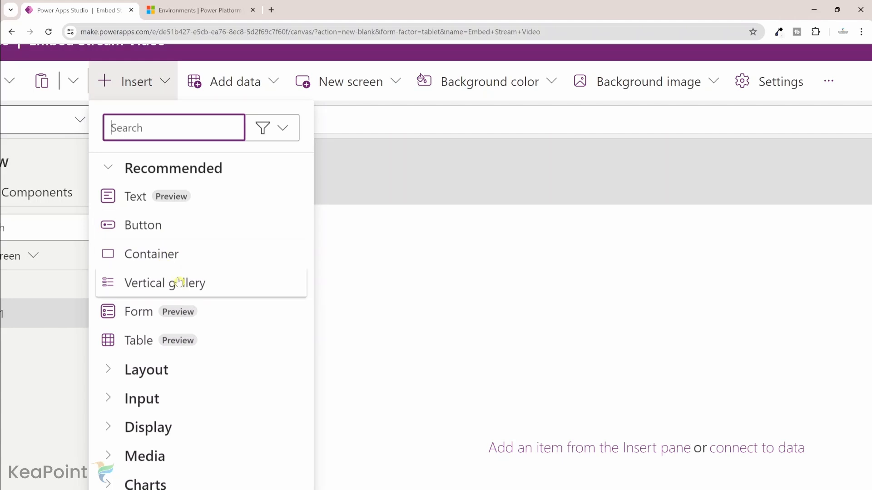
scroll(180, 281, down, 4)
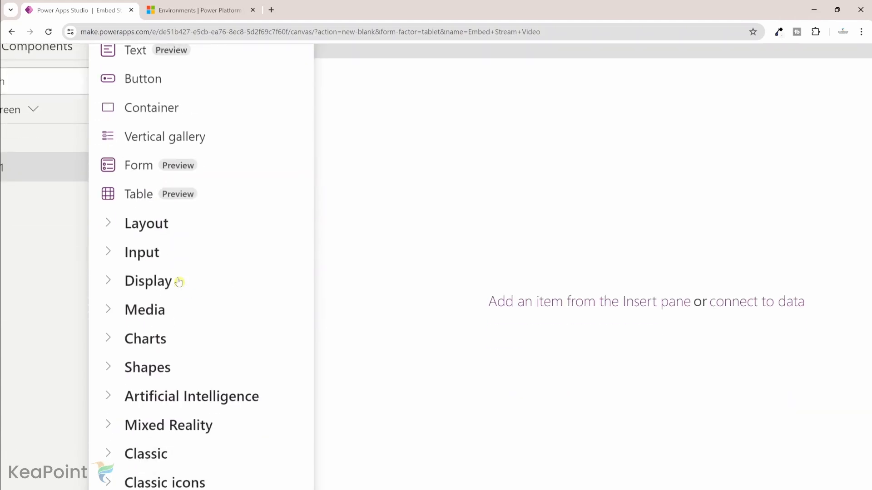
click(111, 265)
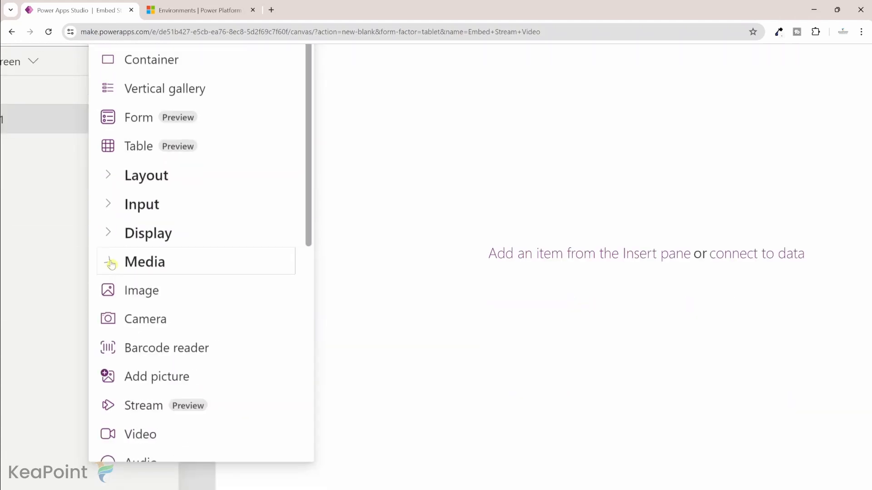
scroll(136, 300, down, 2)
click(166, 343)
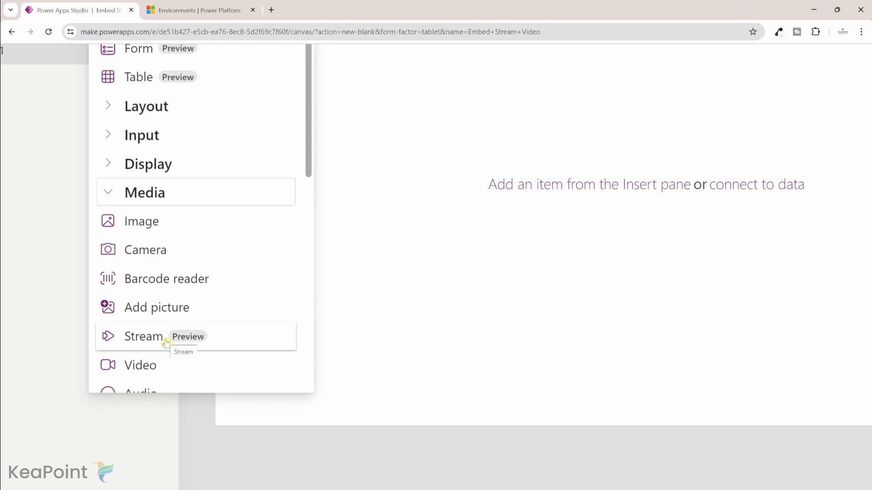
click(166, 343)
click(313, 227)
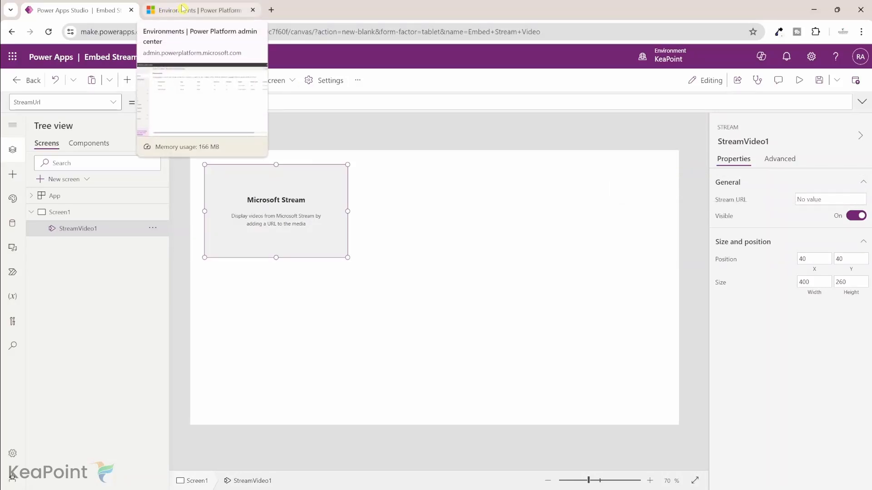
- Leave the Power Platform admin center for Microsoft 365 and open the Stream app
click(254, 15)
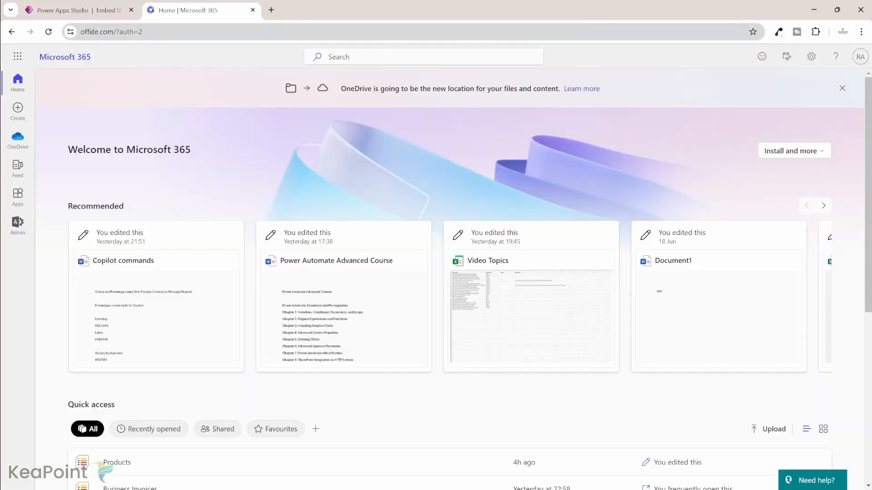
click(19, 61)
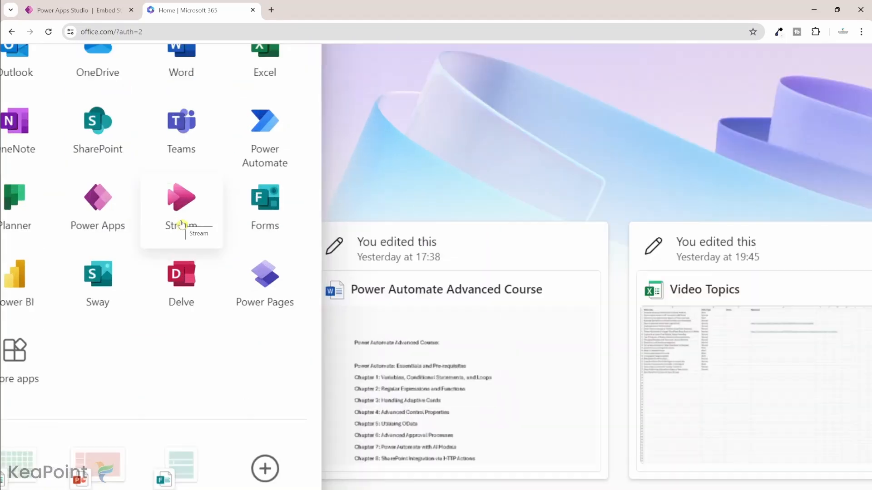
click(182, 225)
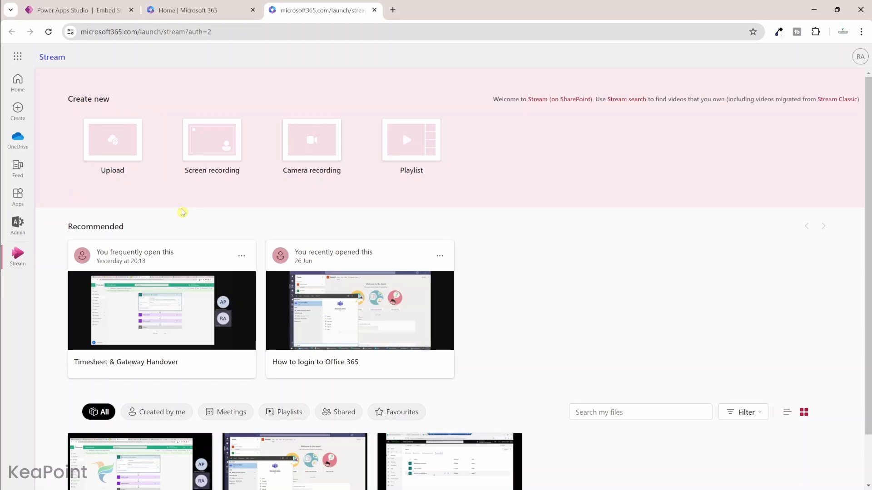
- Copy the sharing link of the recommended Timesheet & Gateway Handover video
scroll(181, 211, down, 1)
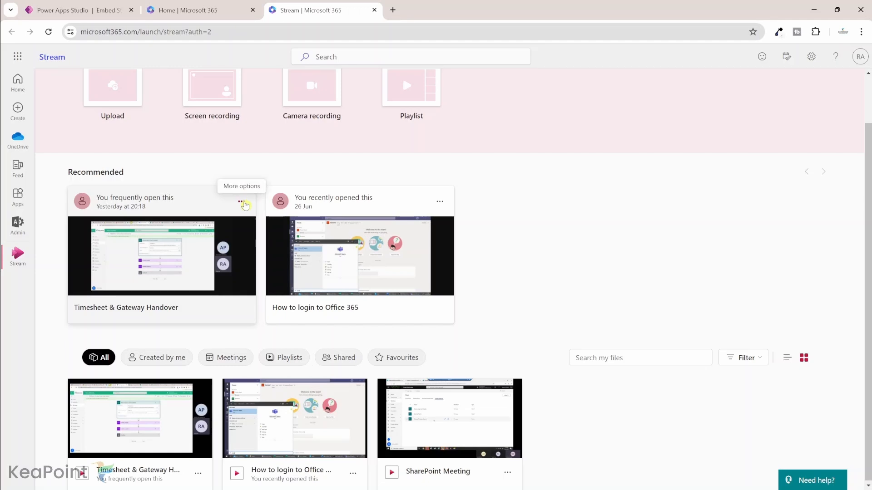
click(242, 203)
mouse_move(282, 238)
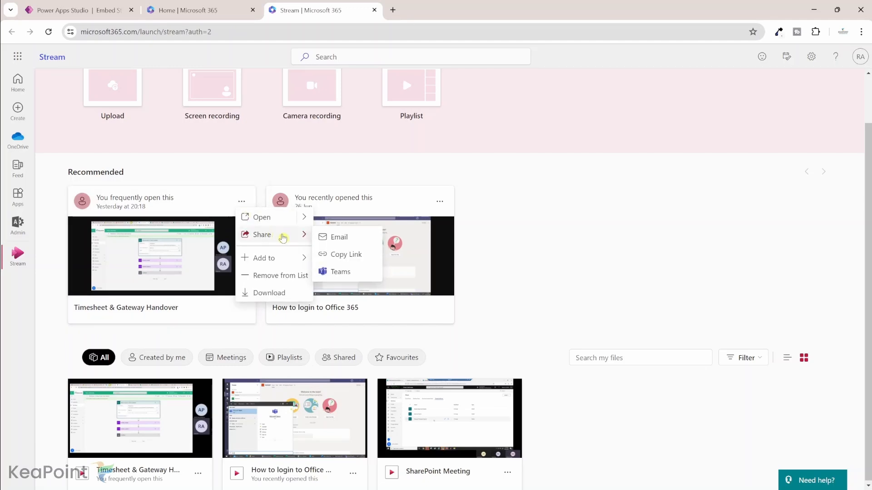
click(347, 255)
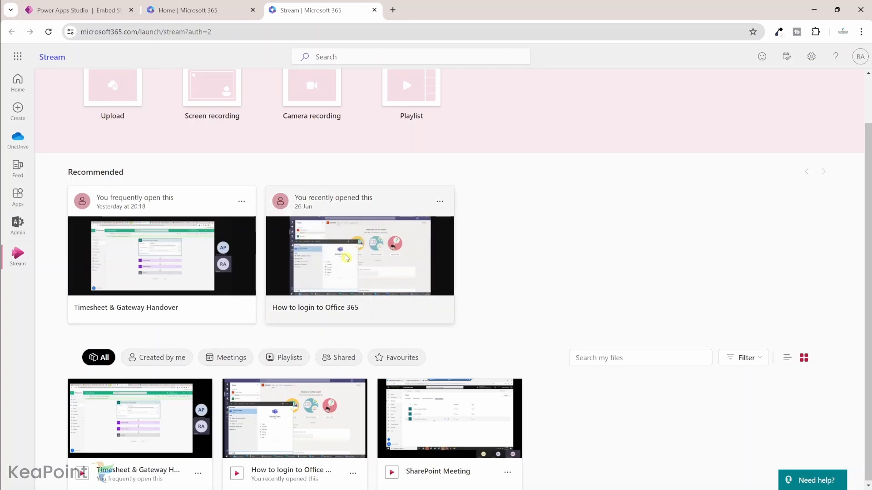
- Return to Power Apps Studio and try the copied sharing link as the Stream control's Stream URL
click(58, 6)
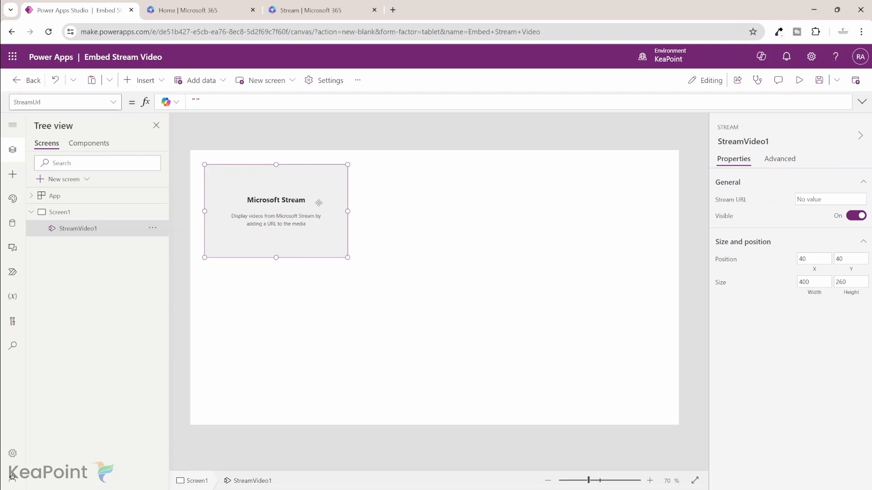
click(815, 200)
right_click(815, 200)
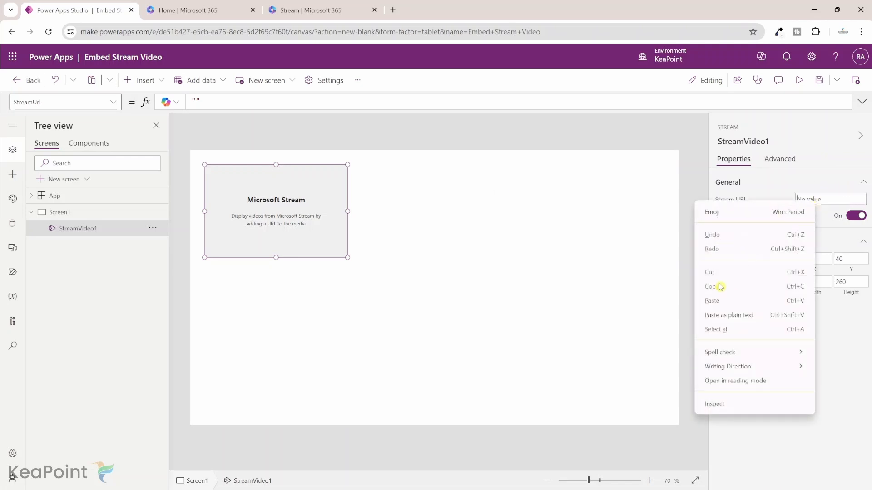
click(720, 301)
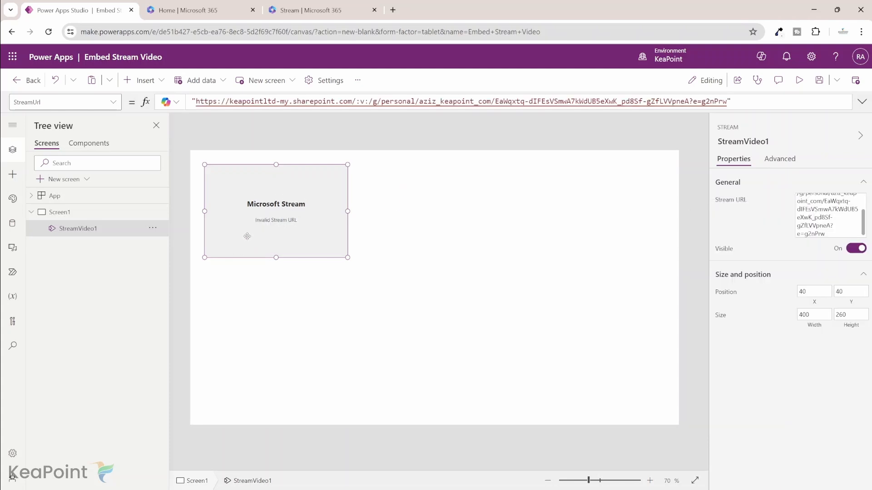
scroll(265, 220, up, 4)
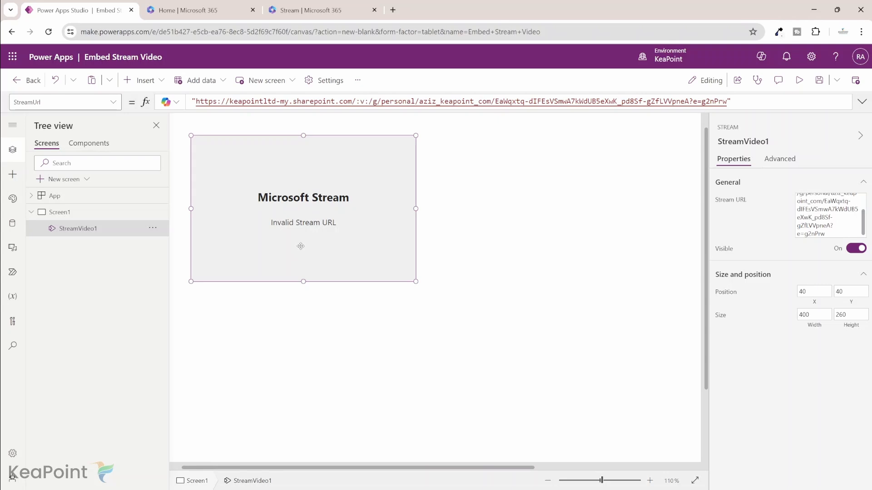
scroll(390, 181, down, 3)
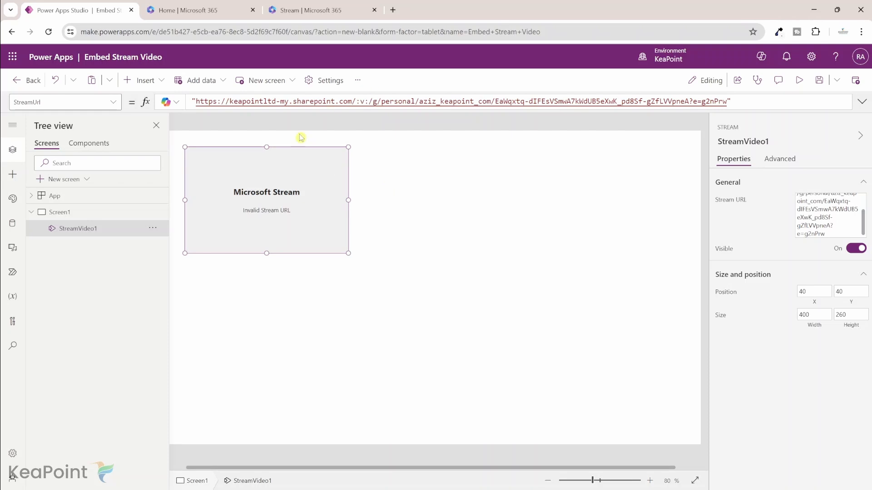
- Switch back to Stream, open the Timesheet & Gateway Handover video and bring up its embed code
click(325, 7)
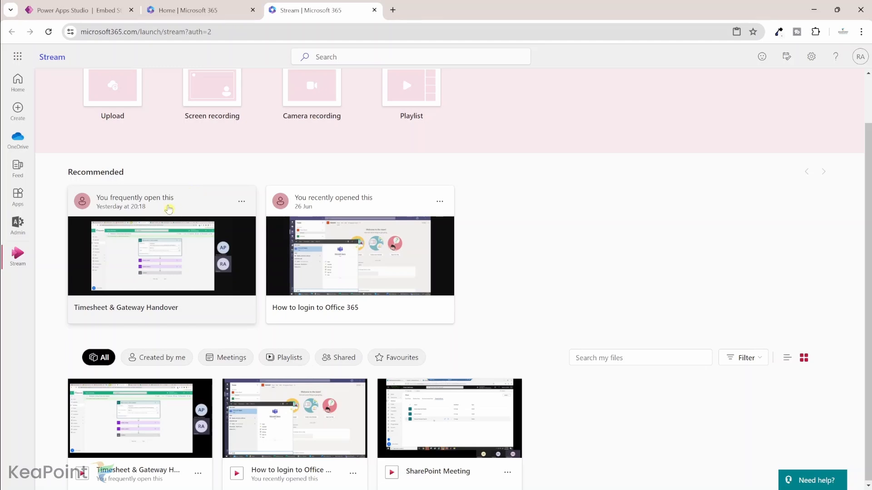
click(224, 206)
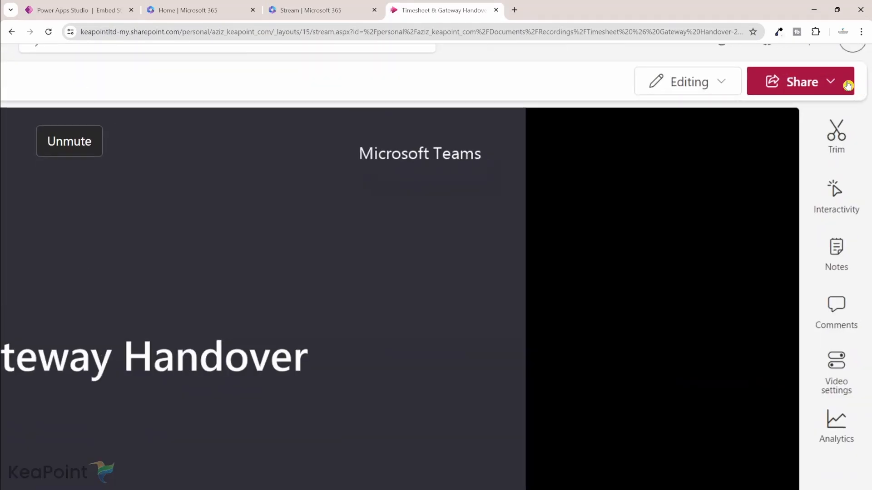
click(832, 85)
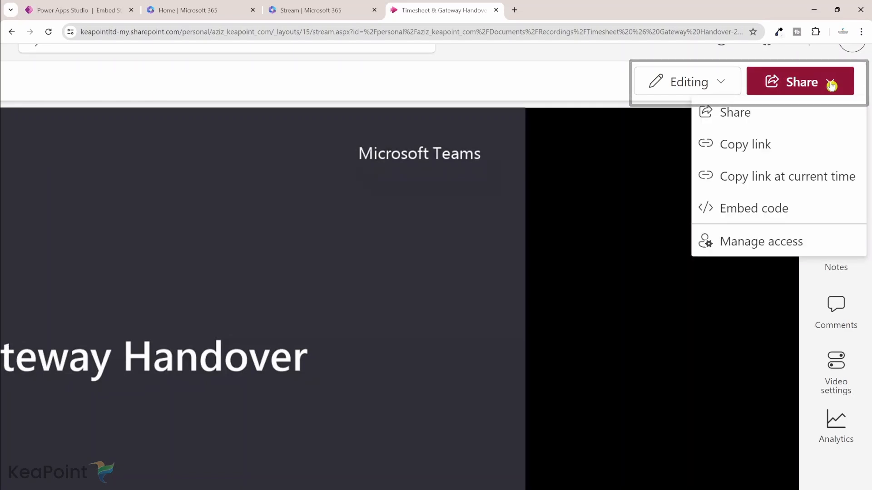
click(769, 213)
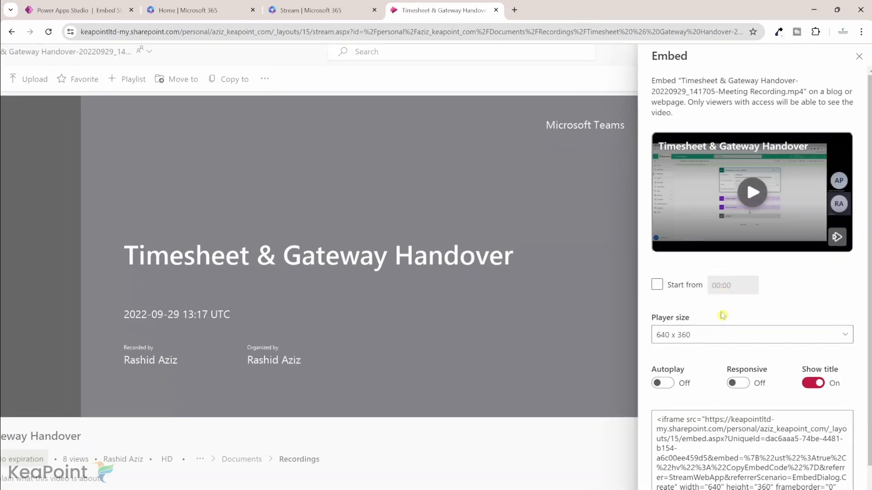
- Copy only the iframe's source URL from the embed code, from https through the end of the UniqueId value
scroll(723, 315, down, 3)
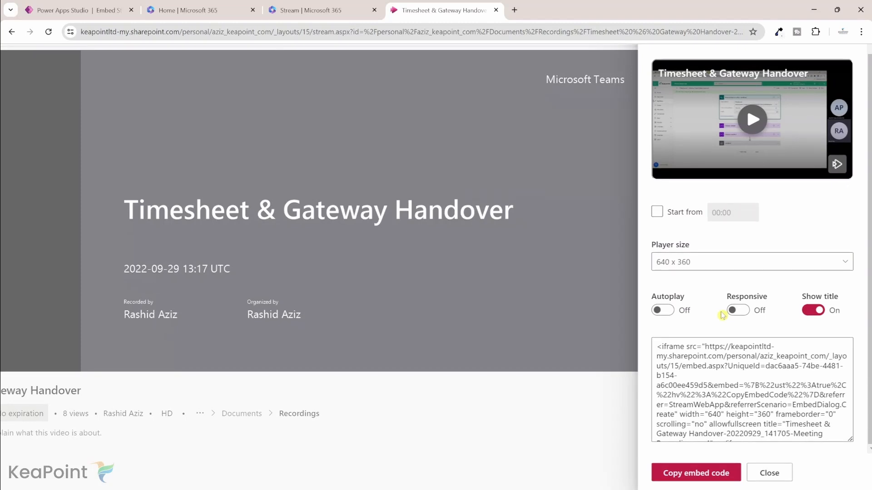
scroll(714, 344, up, 4)
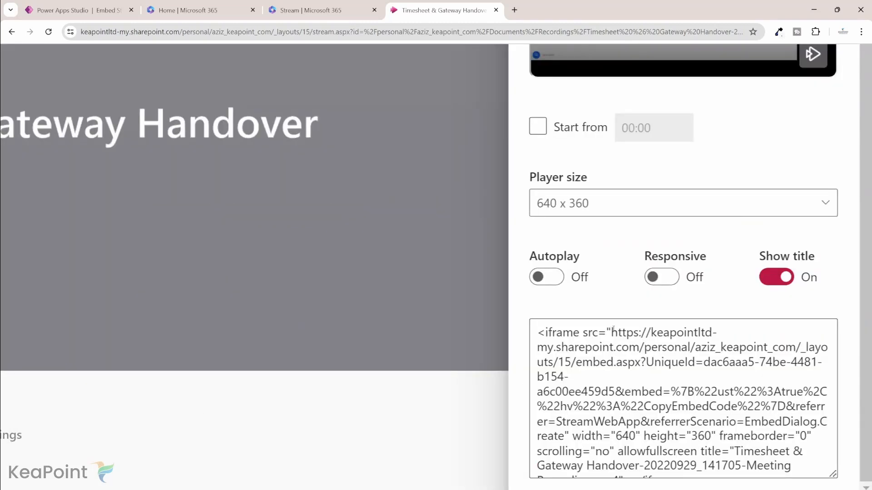
drag(611, 334, 614, 392)
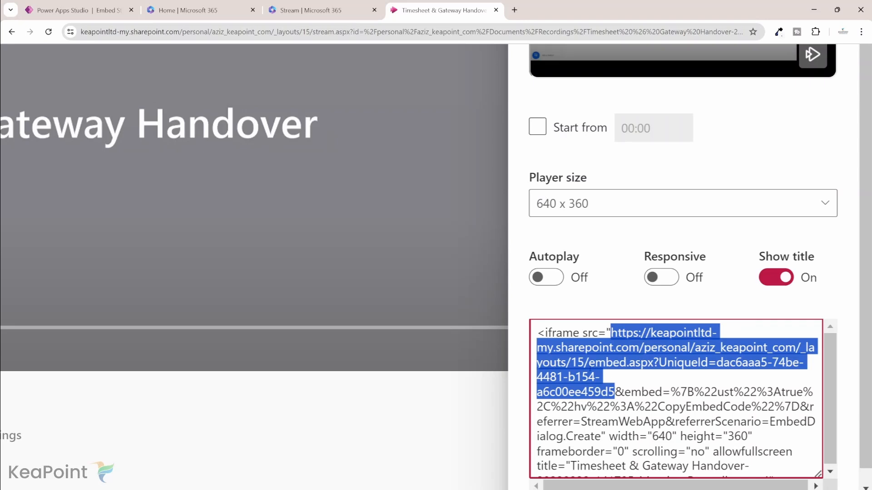
right_click(581, 363)
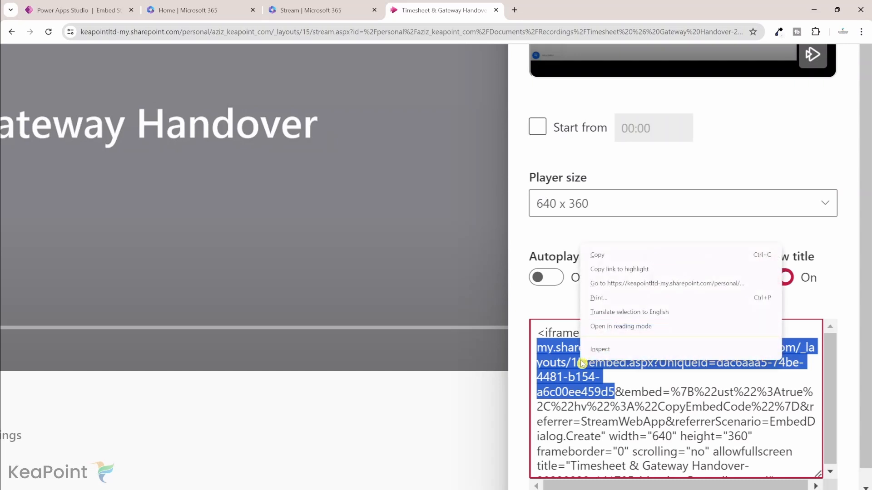
click(611, 260)
scroll(270, 89, up, 5)
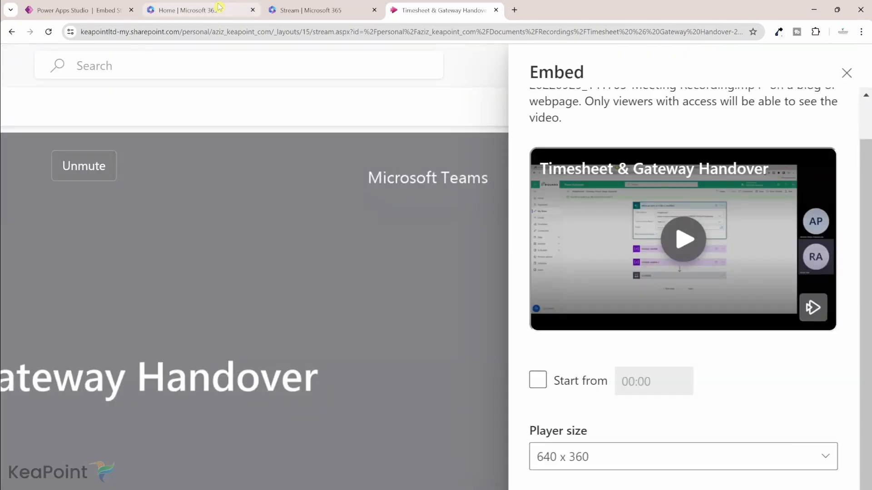
- In Power Apps Studio, replace the Stream control's Stream URL with the copied embed URL and enlarge the control to about 718 × 475
click(90, 4)
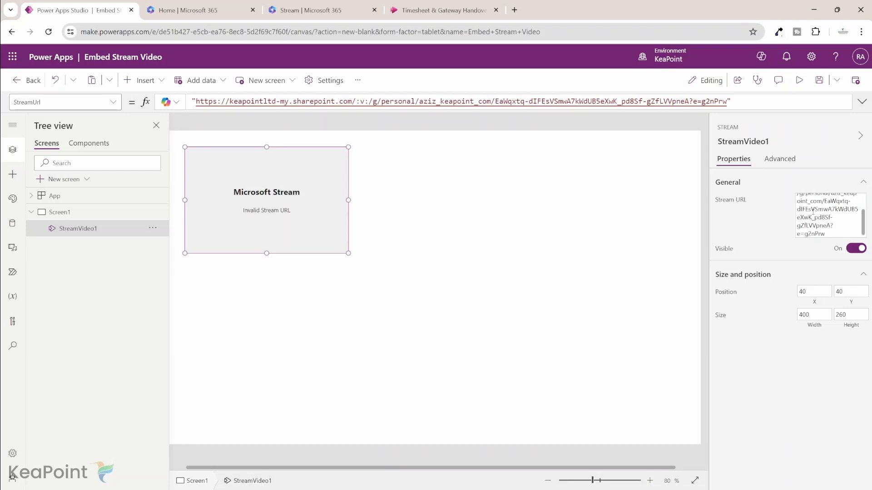
click(813, 211)
key(ctrl+a)
key(BackSpace)
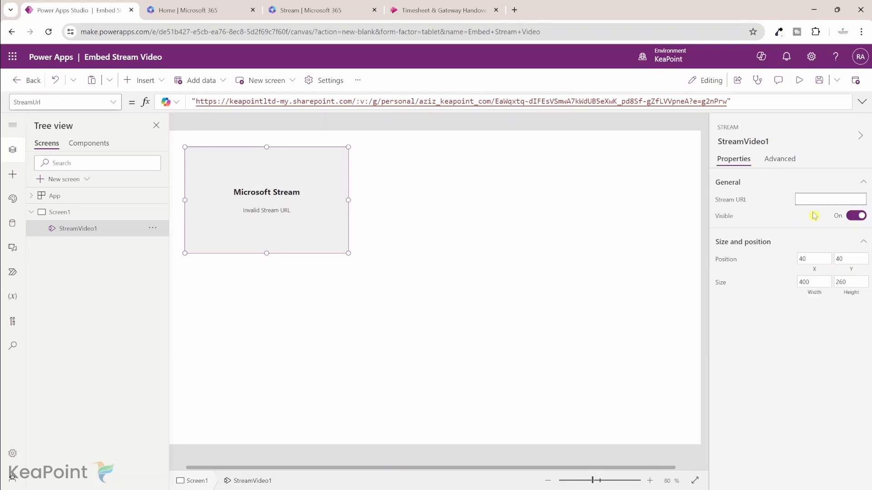
right_click(808, 199)
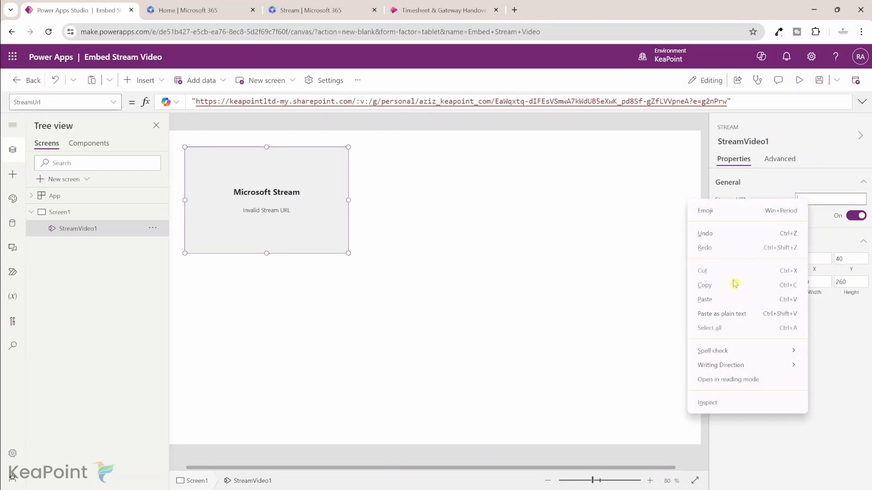
click(723, 300)
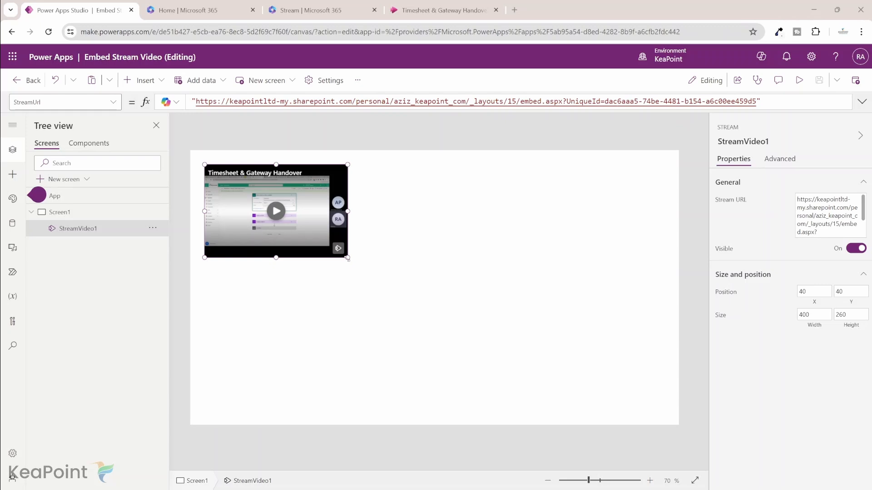
drag(348, 258, 462, 335)
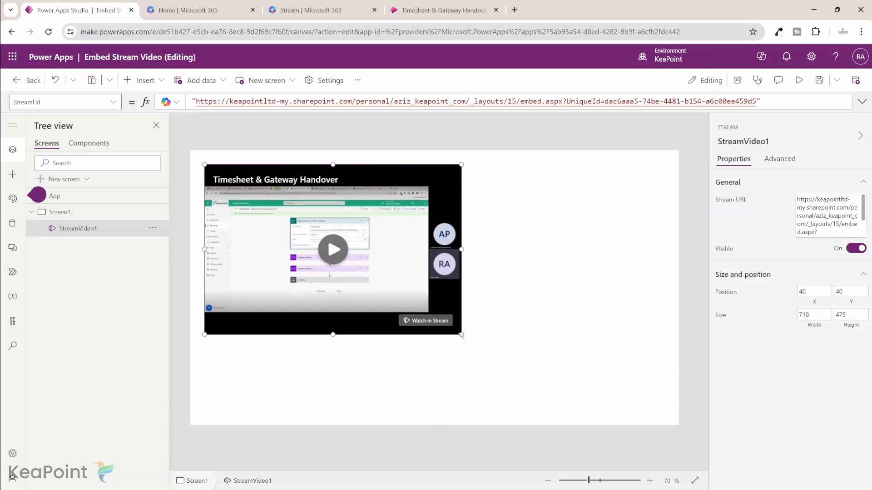